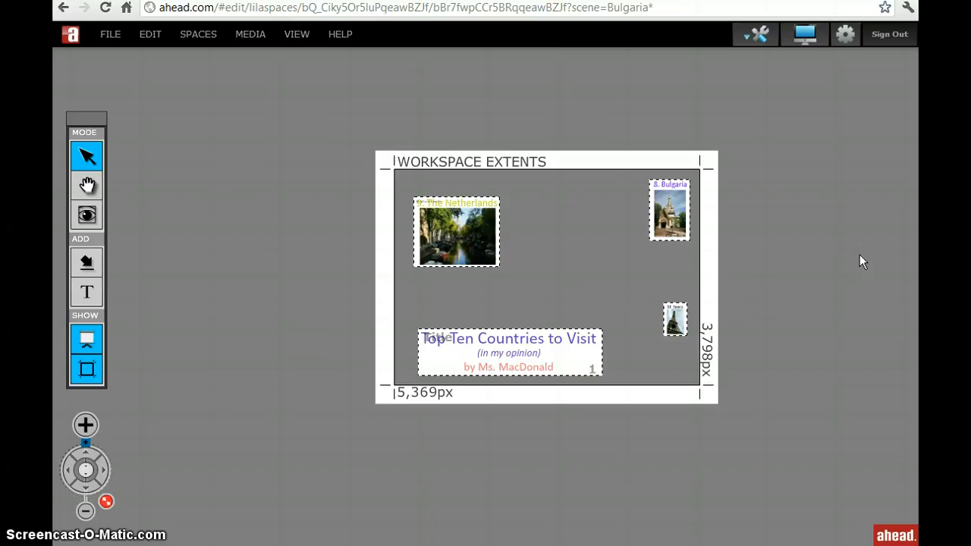
# Browse the presentation's scenes from the title through France to the Netherlands.
pyautogui.click(809, 536)
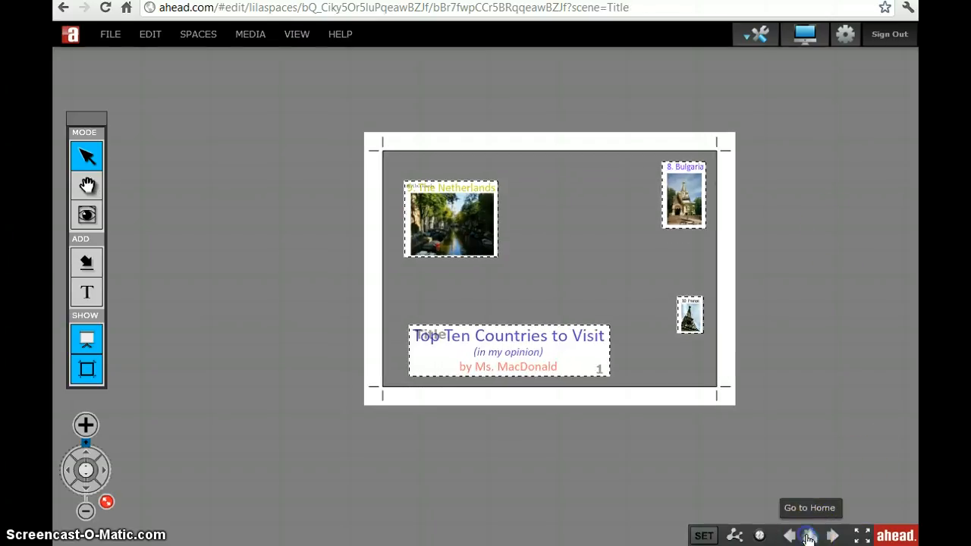
pyautogui.click(834, 536)
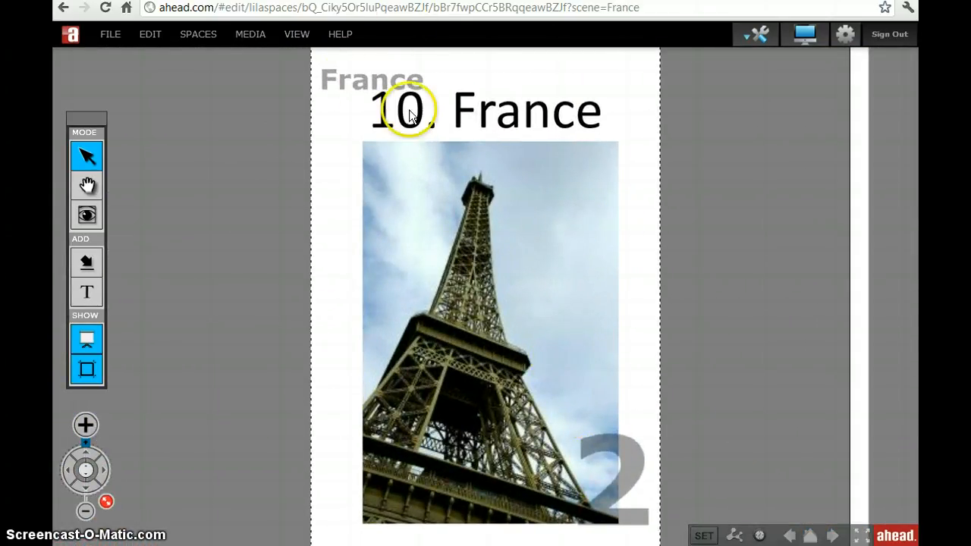
pyautogui.click(832, 535)
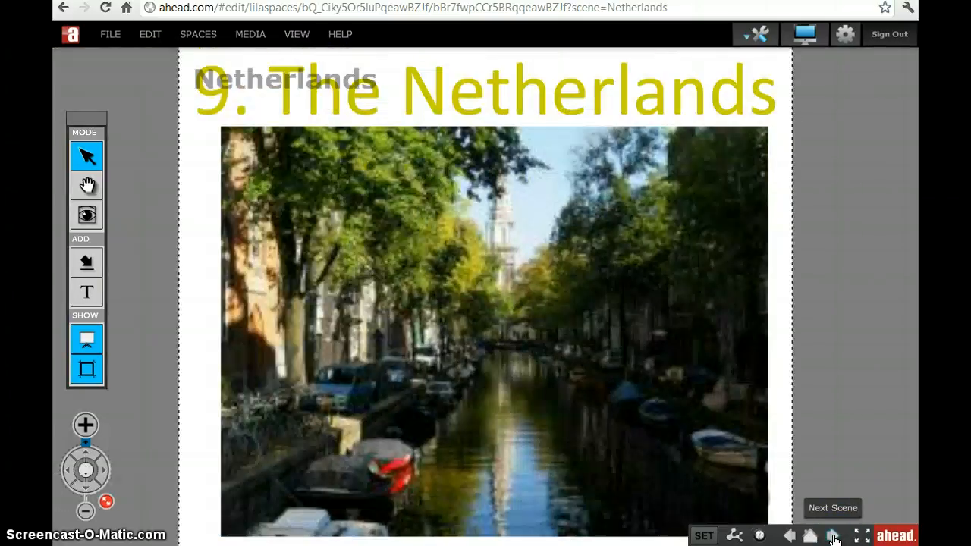
pyautogui.click(833, 536)
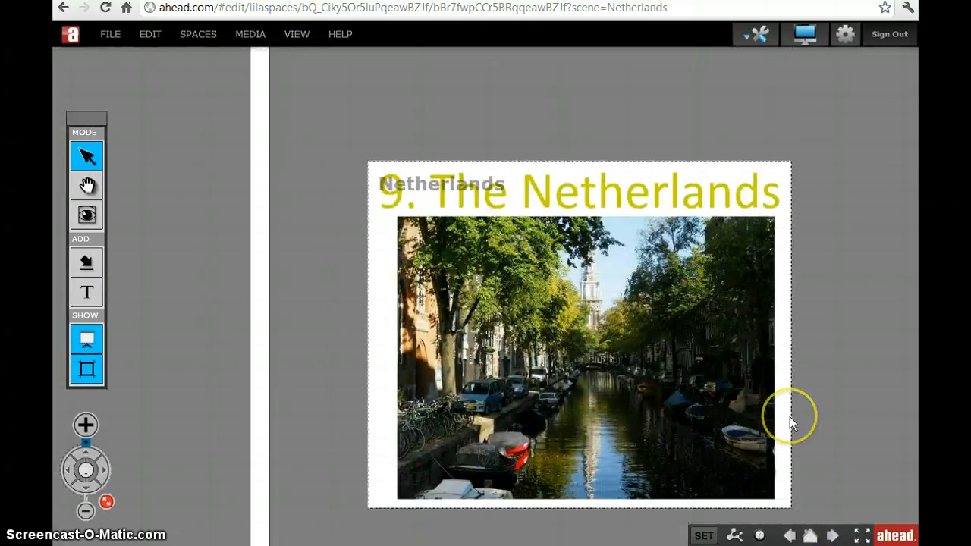
# Insert the france.mp3 audio file from My Media beside the France photo and close the media library.
pyautogui.press('space')
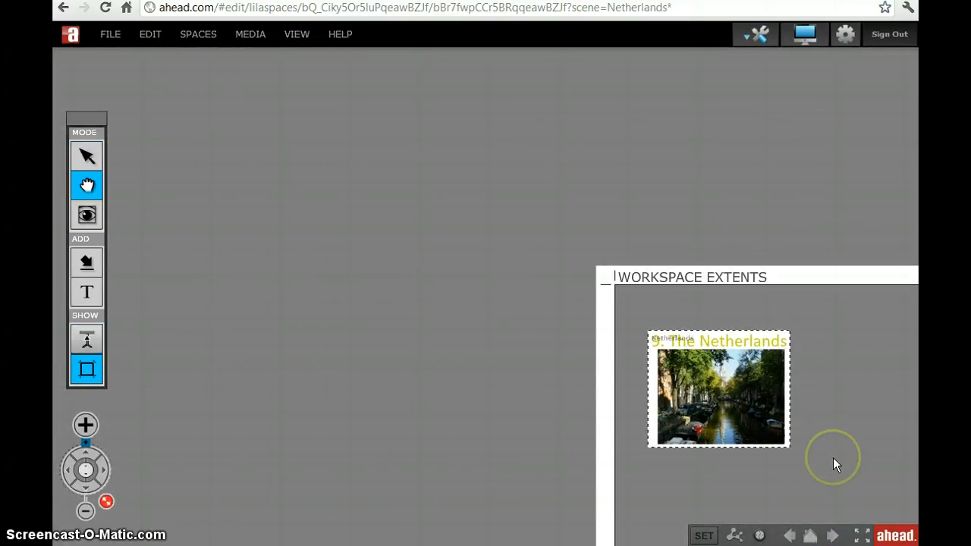
pyautogui.moveTo(832, 457); pyautogui.dragTo(491, 297)
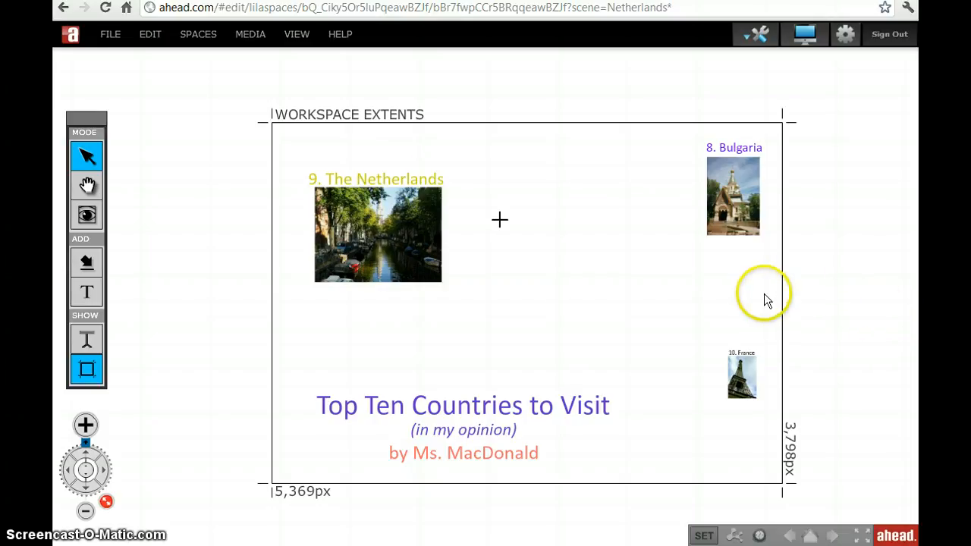
pyautogui.click(86, 264)
pyautogui.moveTo(270, 235)
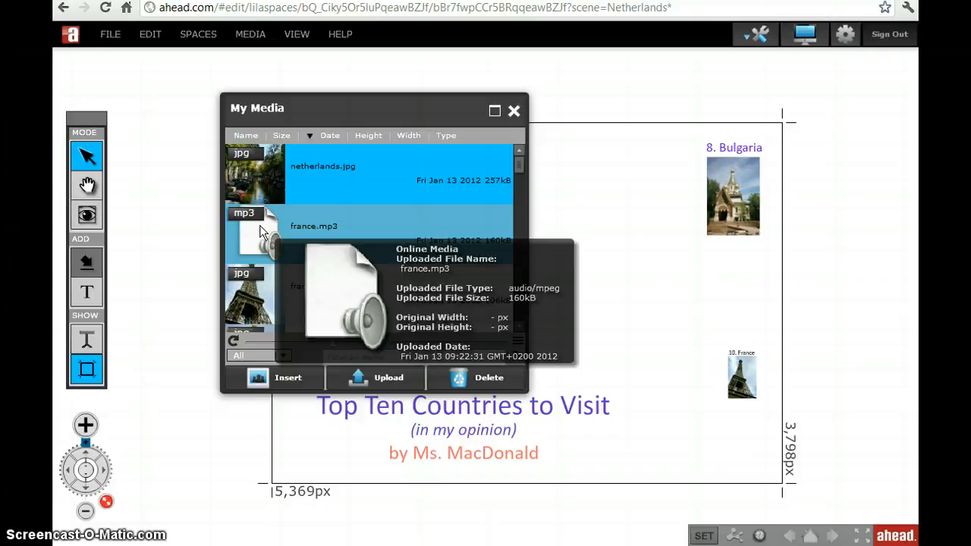
pyautogui.moveTo(260, 227); pyautogui.dragTo(752, 383)
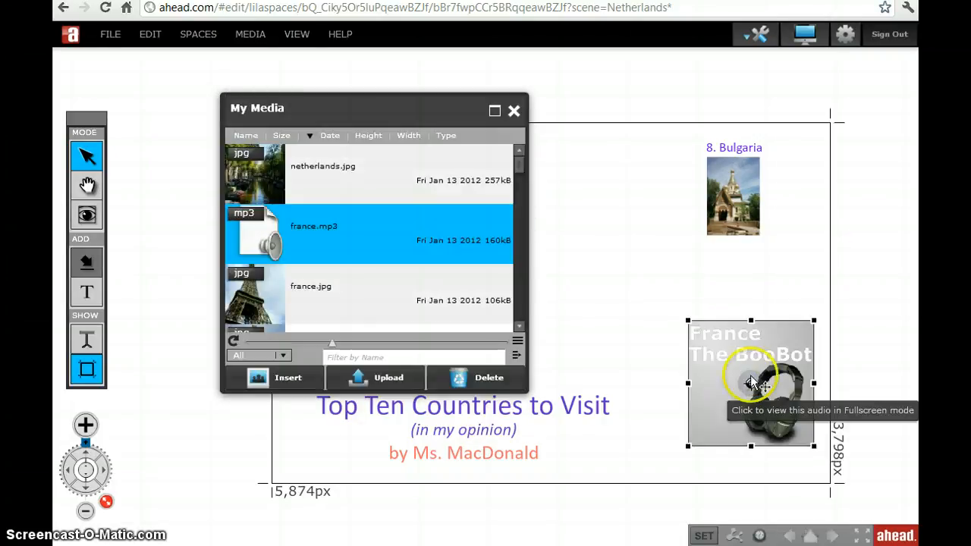
pyautogui.click(751, 383)
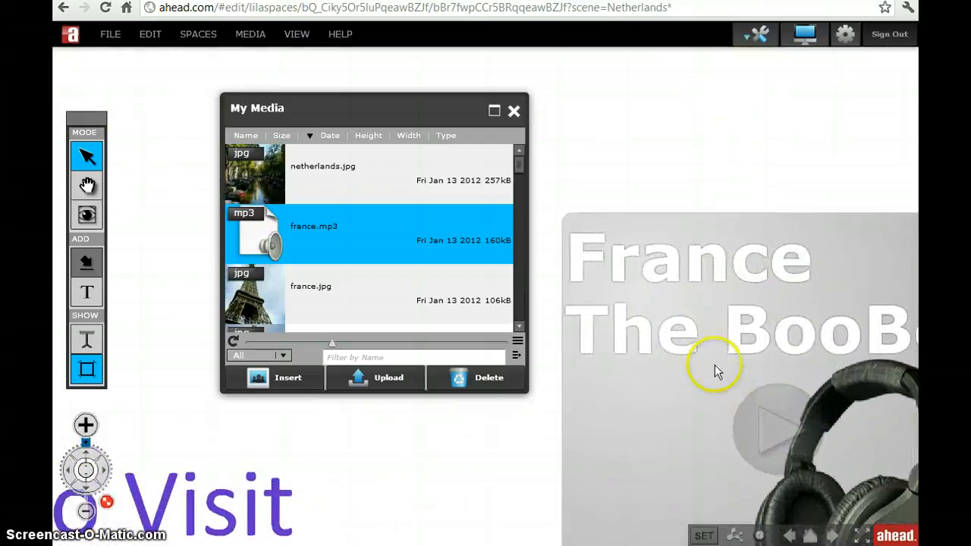
pyautogui.click(721, 411)
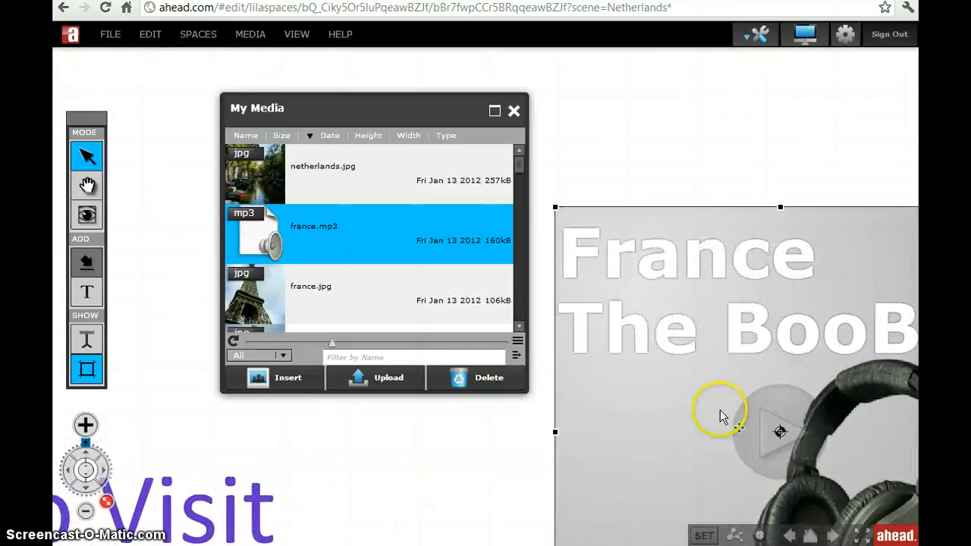
pyautogui.click(512, 111)
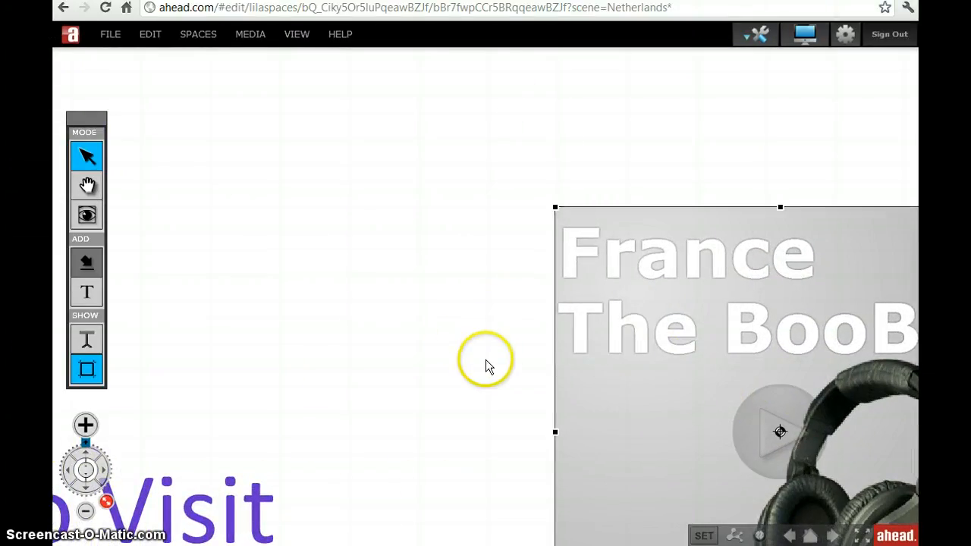
# Shrink the France audio player to about 262 px square and place it over the lower part of the Eiffel Tower photo.
pyautogui.moveTo(486, 359); pyautogui.dragTo(226, 184)
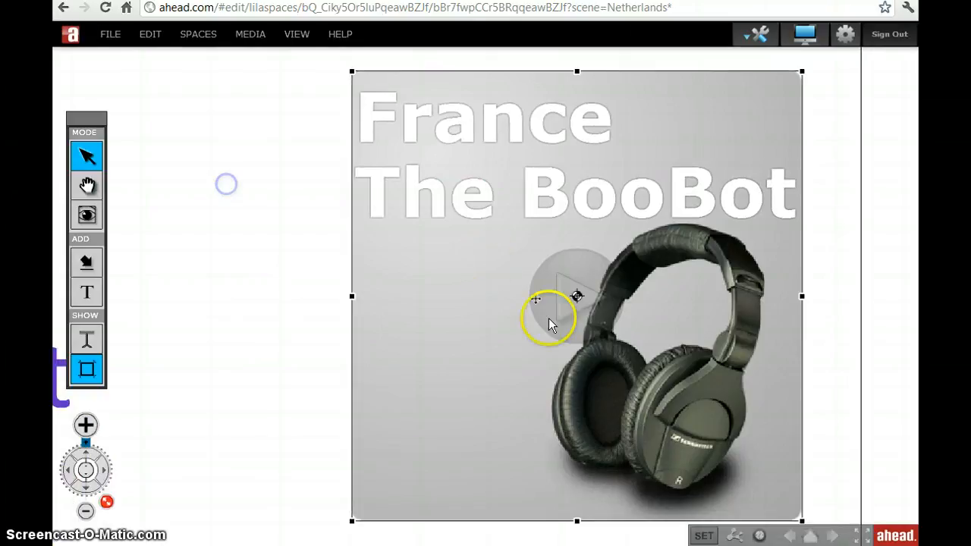
pyautogui.click(499, 346)
pyautogui.moveTo(353, 73); pyautogui.dragTo(621, 301)
pyautogui.moveTo(682, 418); pyautogui.dragTo(576, 279)
pyautogui.moveTo(521, 211); pyautogui.dragTo(584, 292)
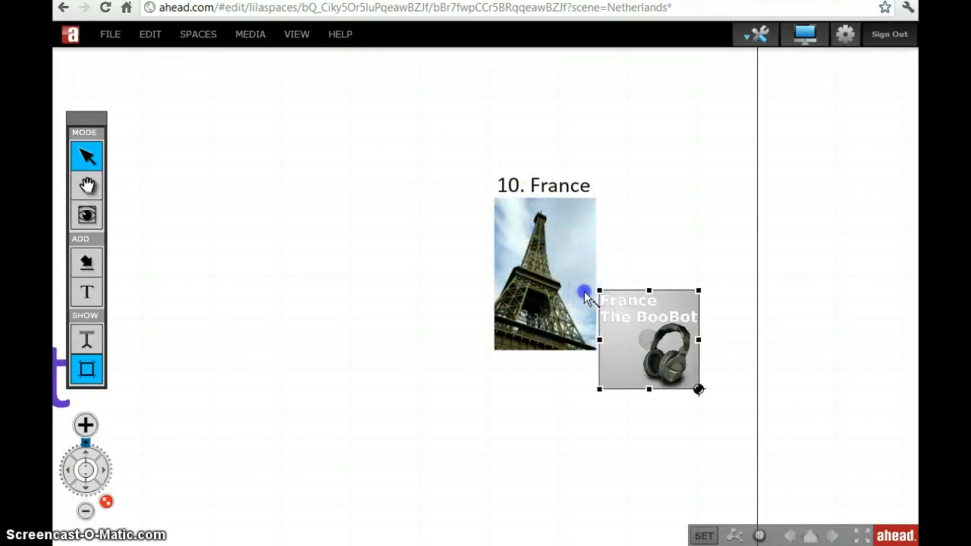
pyautogui.moveTo(635, 369); pyautogui.dragTo(528, 327)
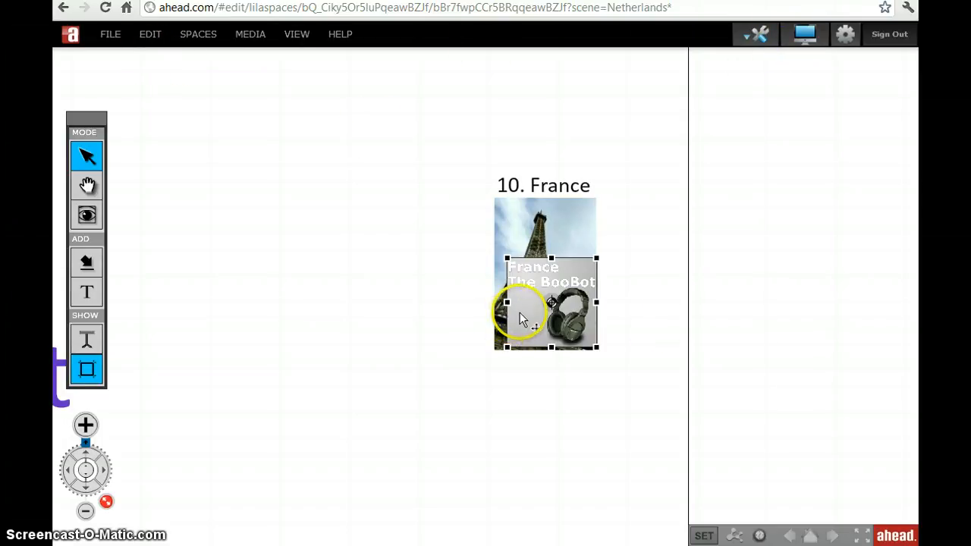
# Show the properties of the france.mp3 player and set its opacity to 0.36.
pyautogui.click(756, 33)
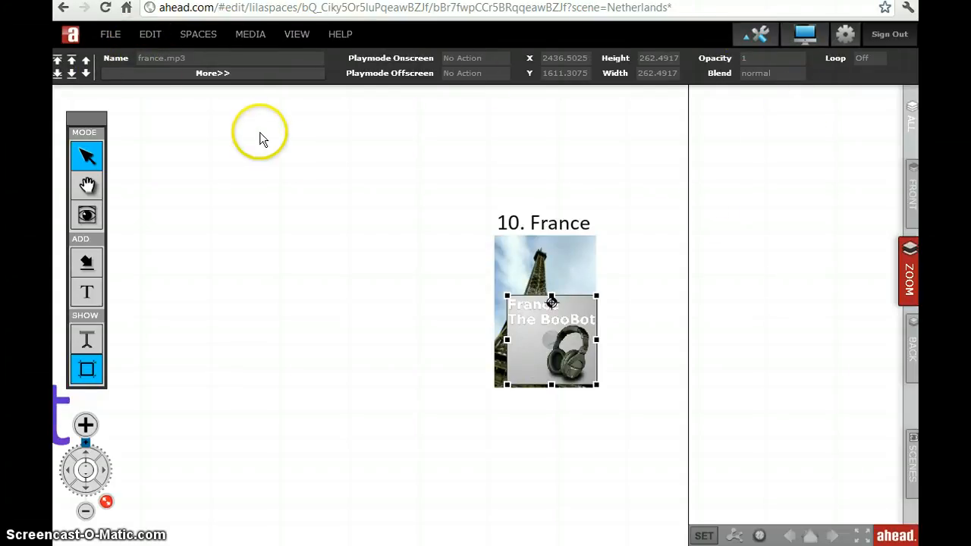
pyautogui.click(147, 59)
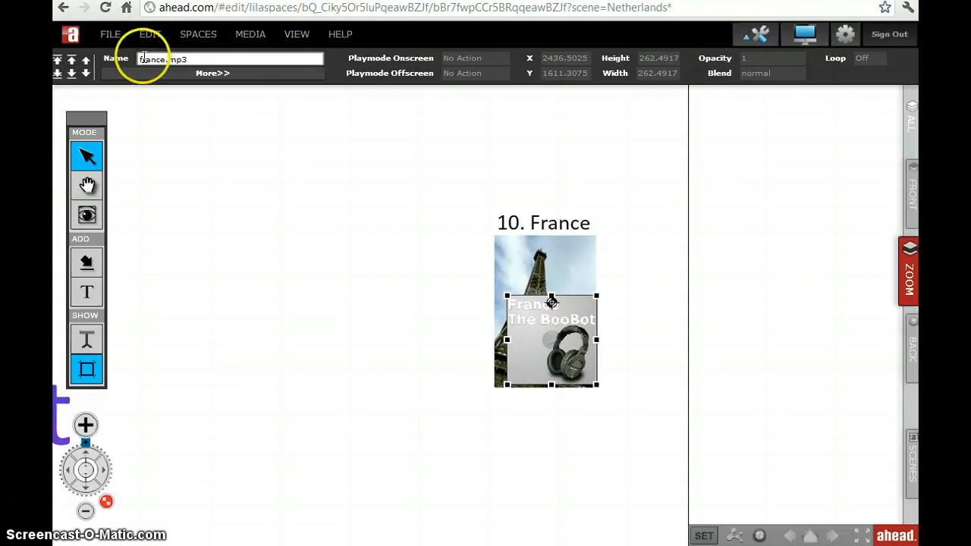
pyautogui.click(191, 59)
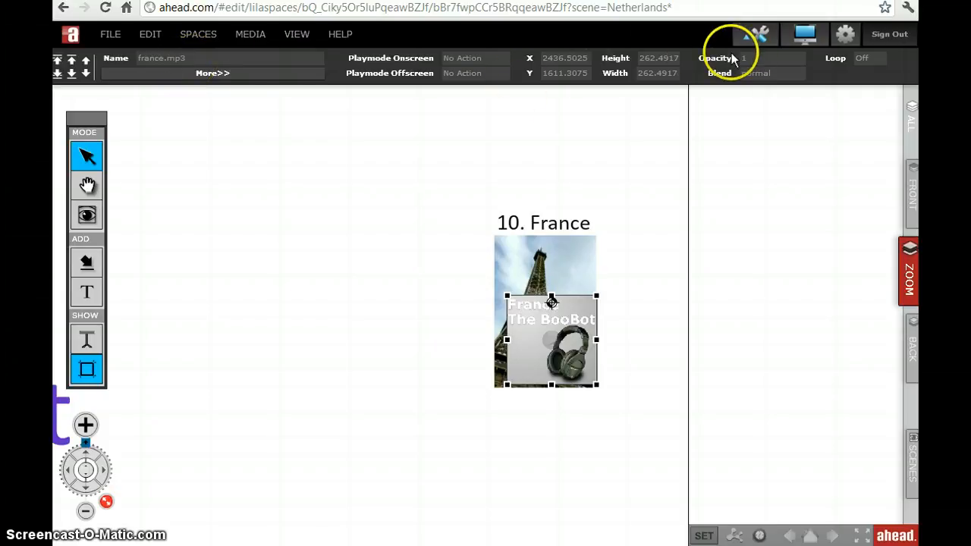
pyautogui.moveTo(729, 64)
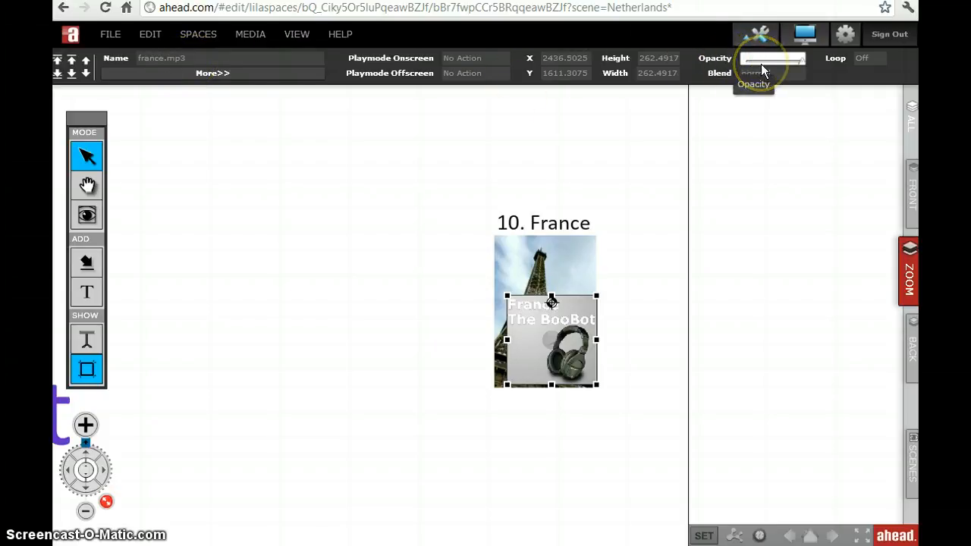
pyautogui.click(797, 64)
pyautogui.moveTo(797, 60); pyautogui.dragTo(823, 65)
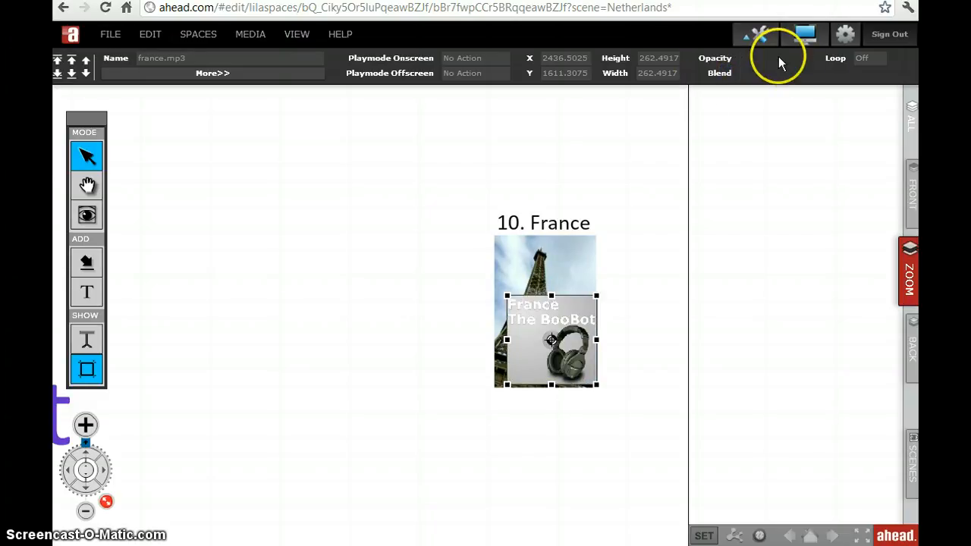
pyautogui.moveTo(804, 64); pyautogui.dragTo(769, 60)
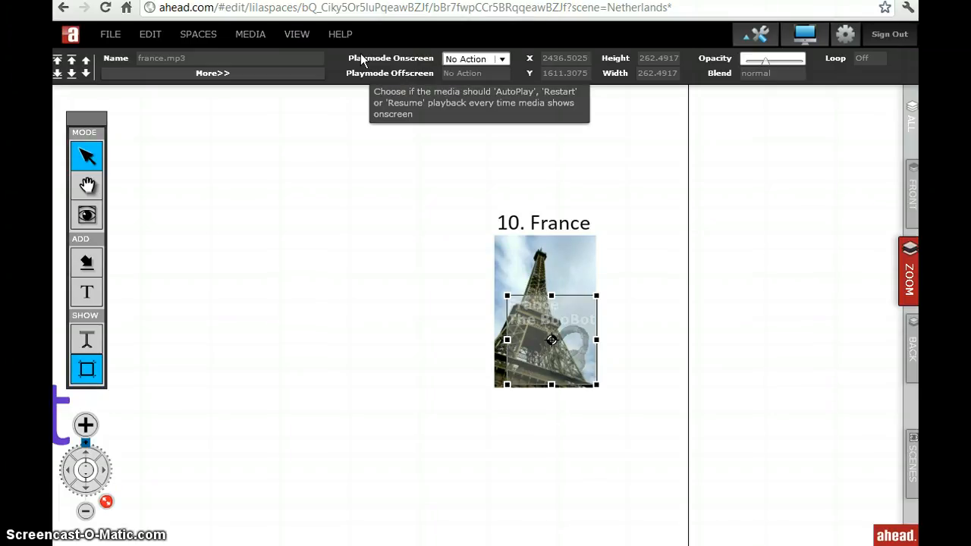
# Set the france.mp3 player's onscreen play mode to Auto Play and its offscreen play mode to Stop.
pyautogui.click(501, 61)
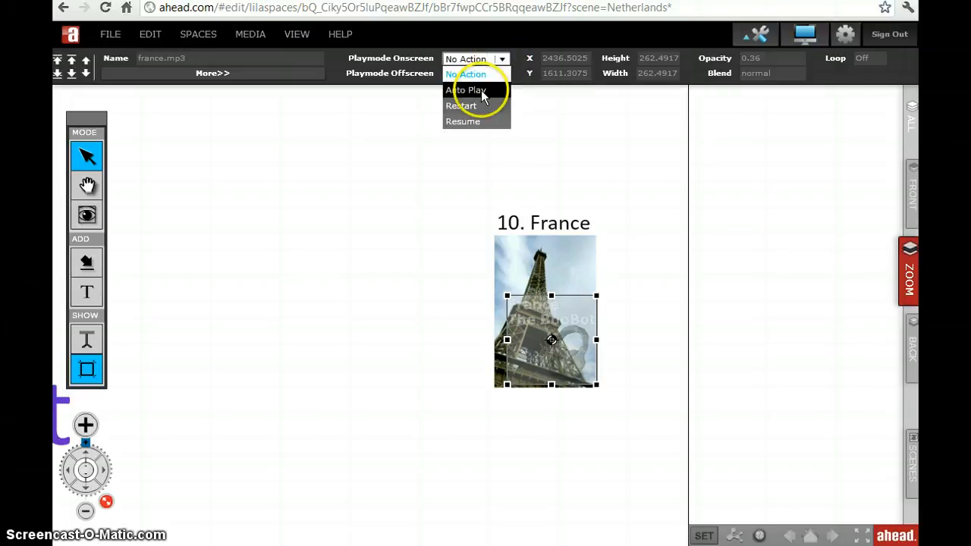
pyautogui.click(481, 90)
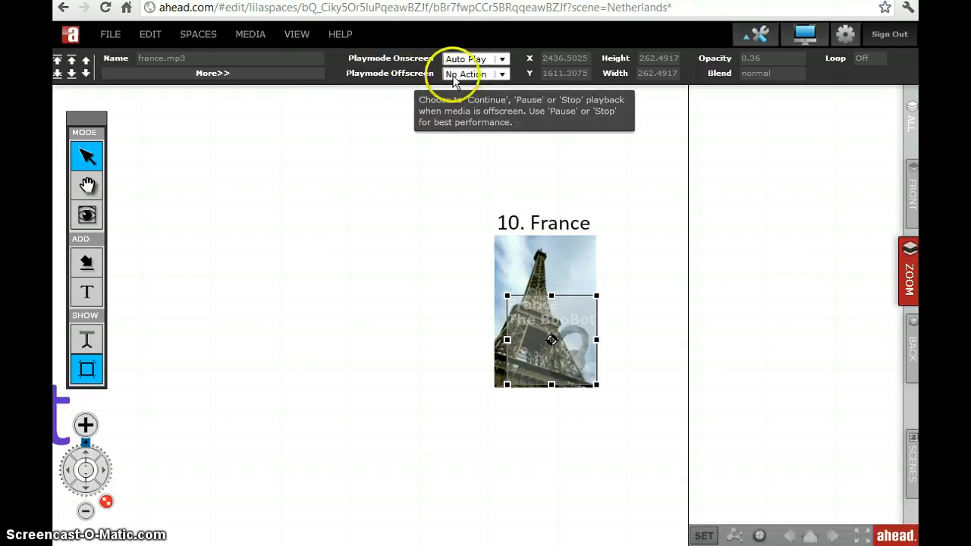
pyautogui.click(502, 73)
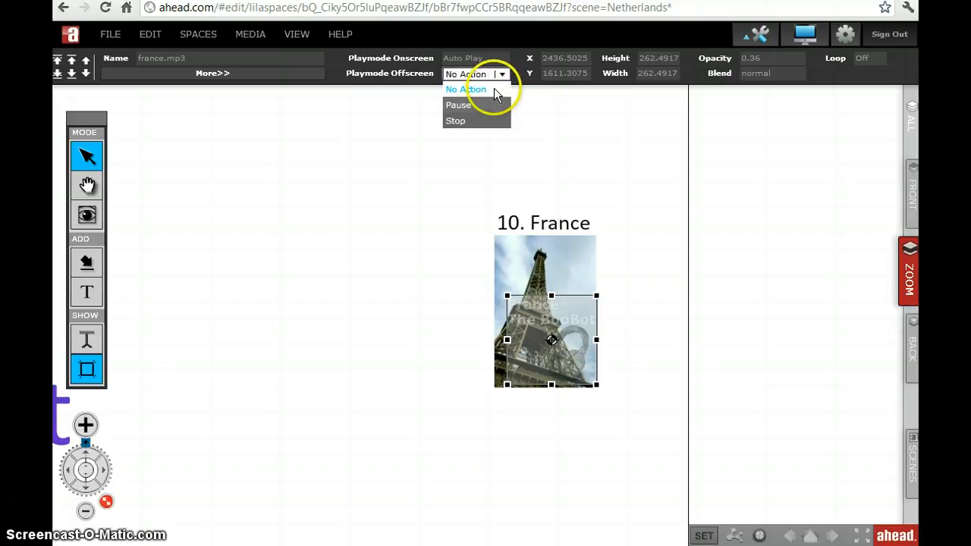
pyautogui.click(470, 121)
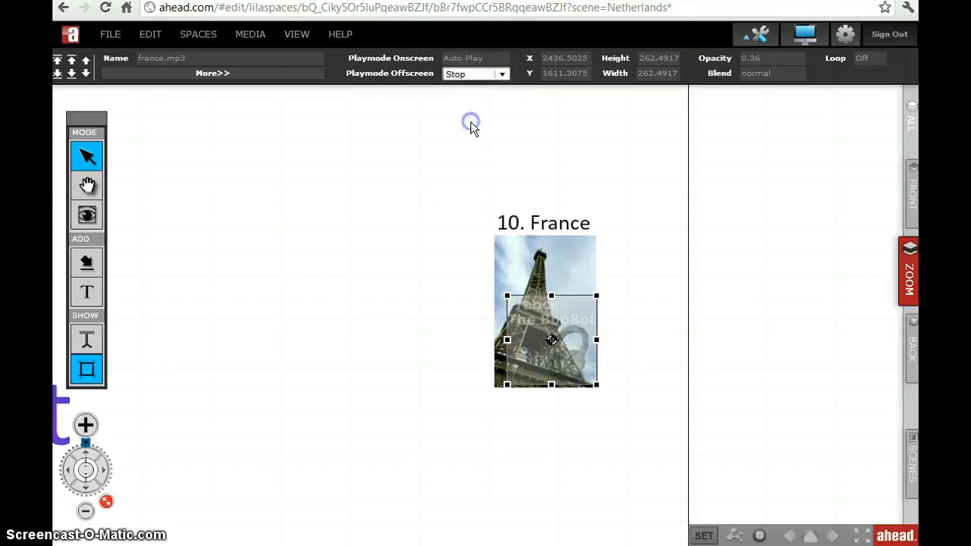
pyautogui.click(419, 120)
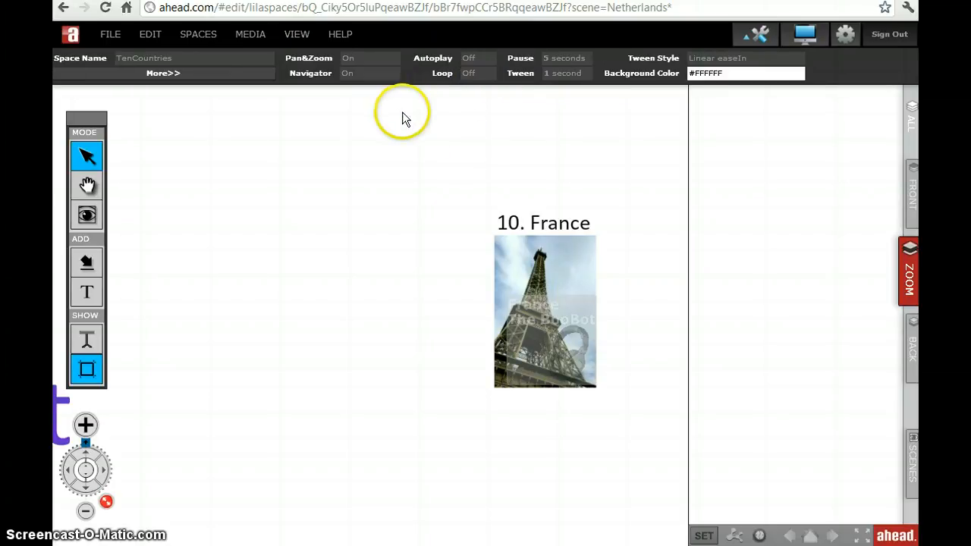
# Set the france.mp3 player's opacity to 0 to hide it over the Eiffel Tower photo, and deselect it.
pyautogui.click(531, 359)
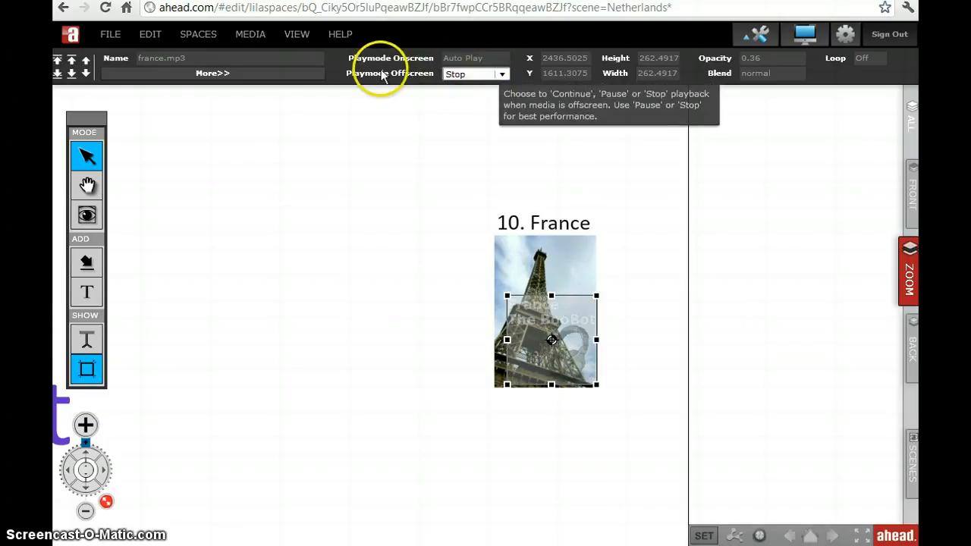
pyautogui.click(461, 75)
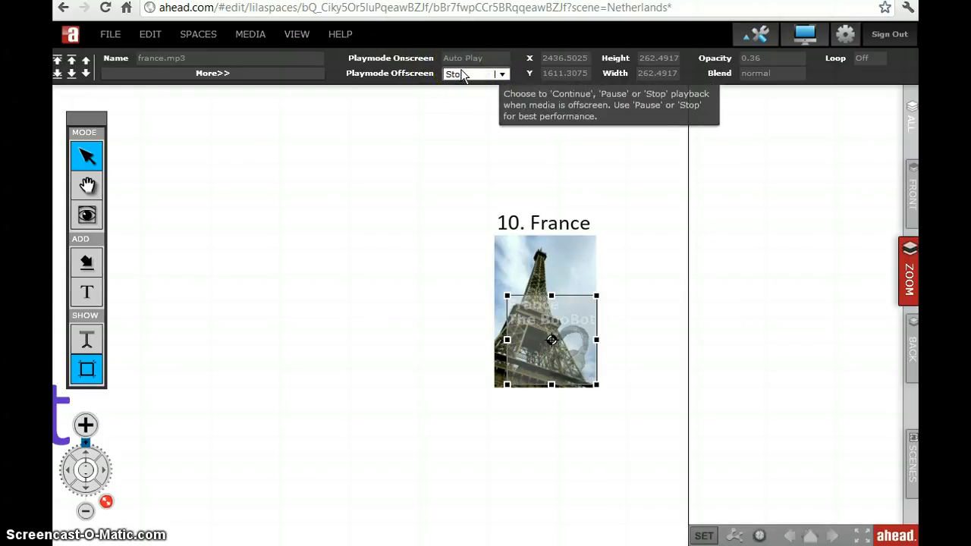
pyautogui.click(552, 314)
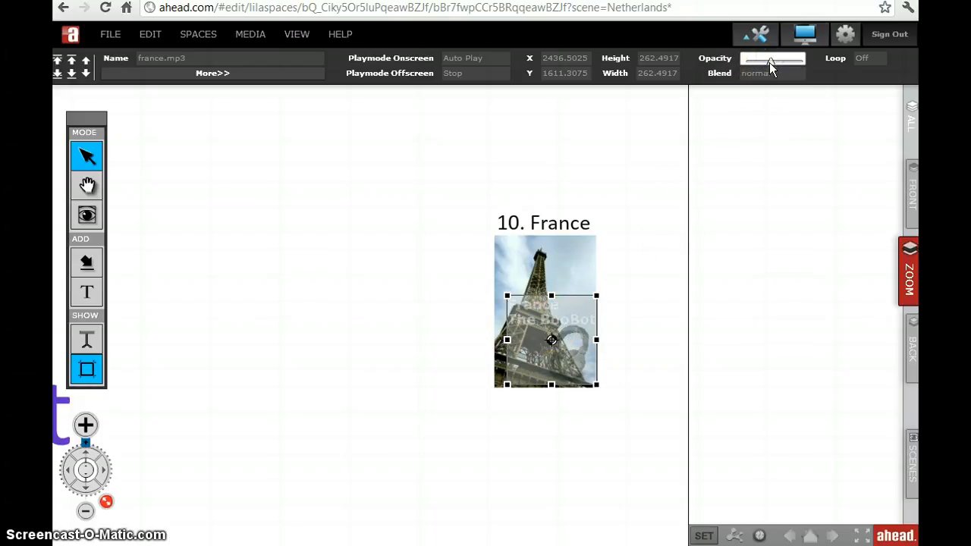
pyautogui.moveTo(770, 59); pyautogui.dragTo(743, 60)
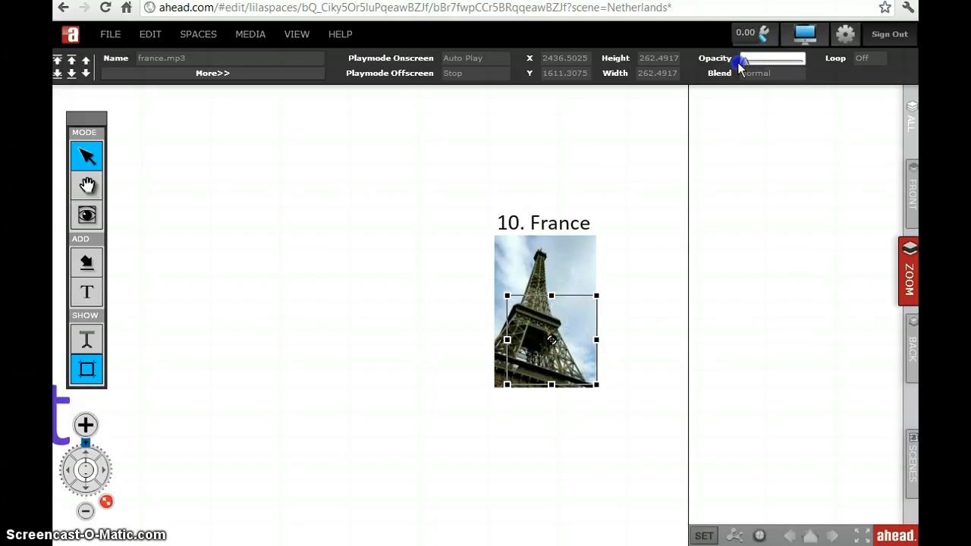
pyautogui.click(636, 256)
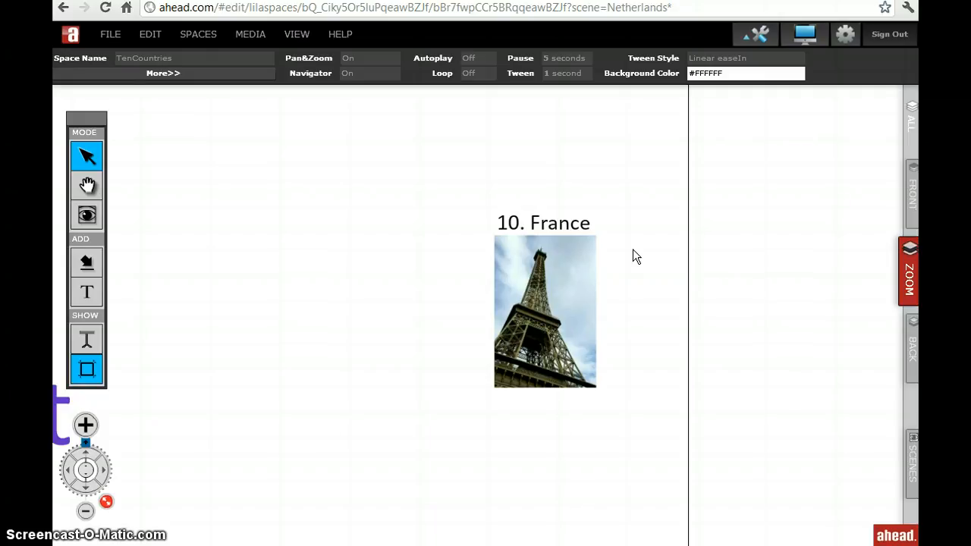
# Switch the space to View mode and advance from the Netherlands scene to the Bulgaria scene.
pyautogui.click(804, 35)
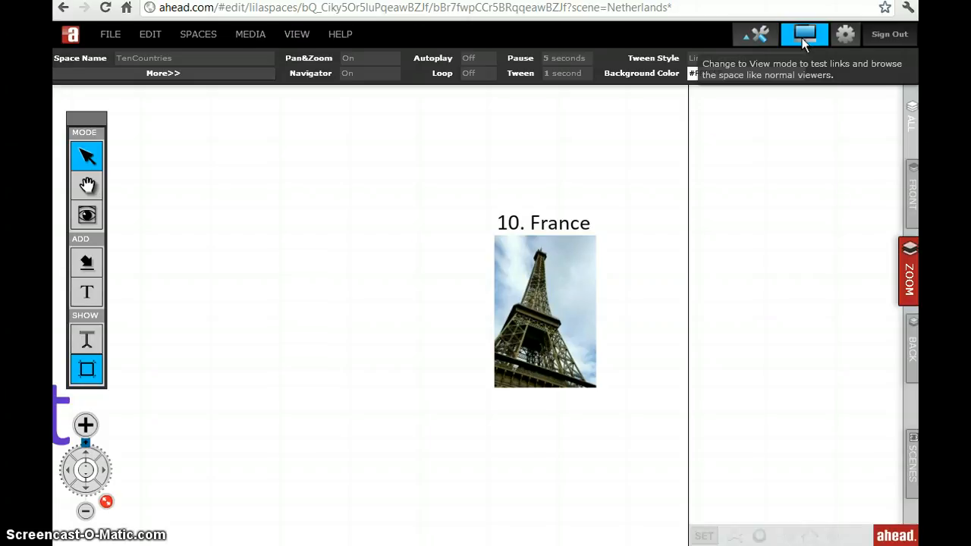
pyautogui.click(834, 237)
pyautogui.click(789, 536)
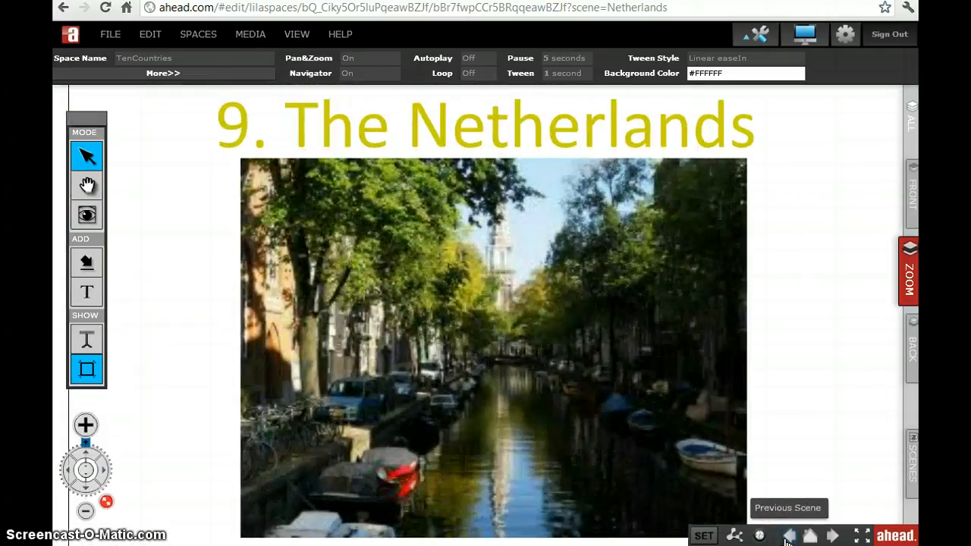
pyautogui.click(787, 492)
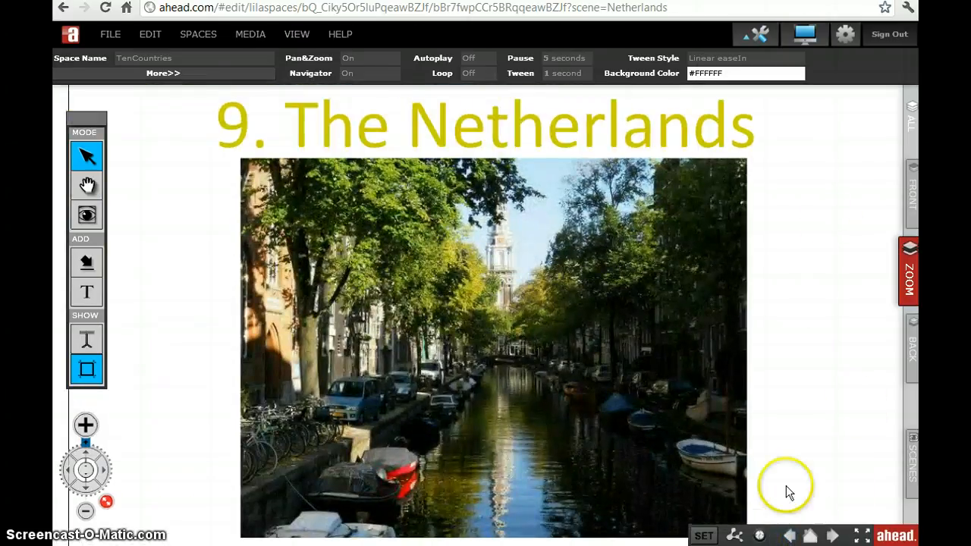
pyautogui.click(804, 35)
pyautogui.click(803, 34)
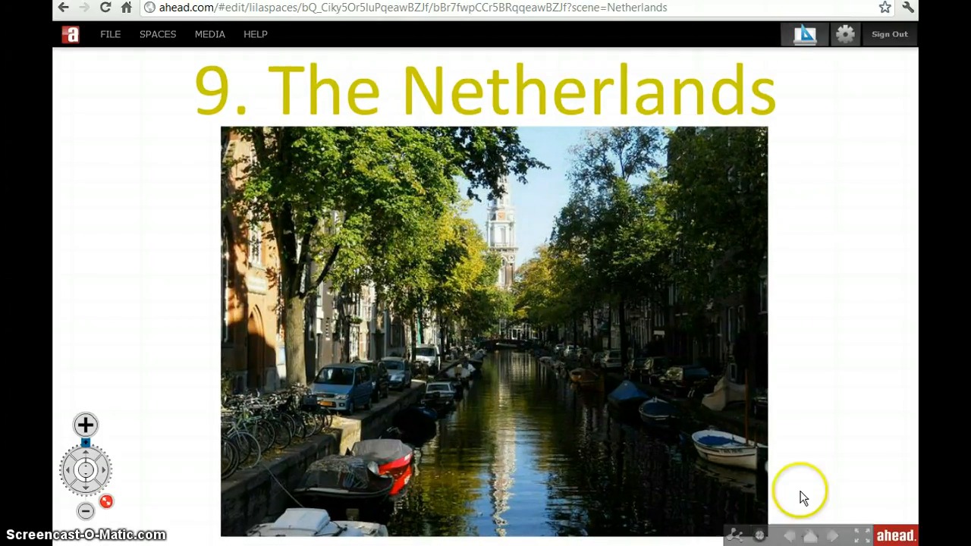
pyautogui.click(833, 537)
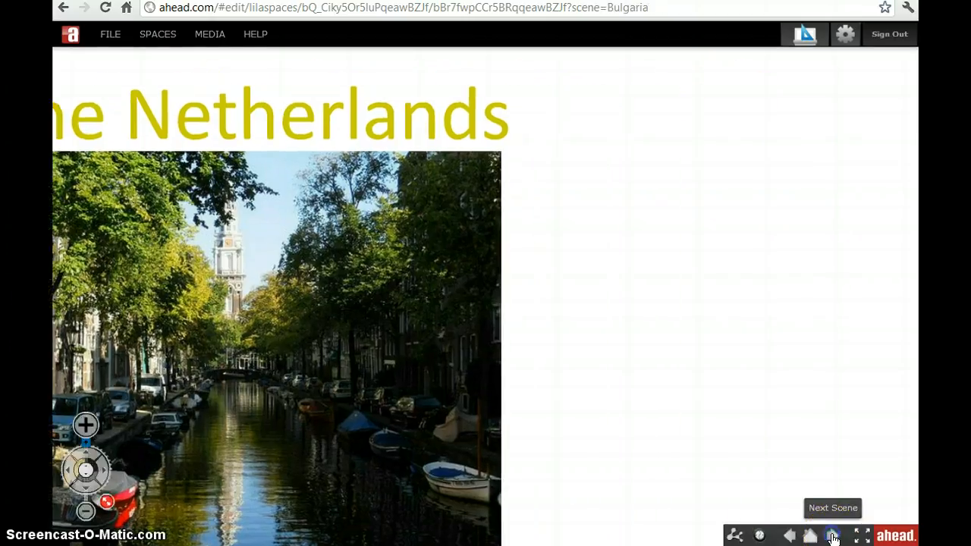